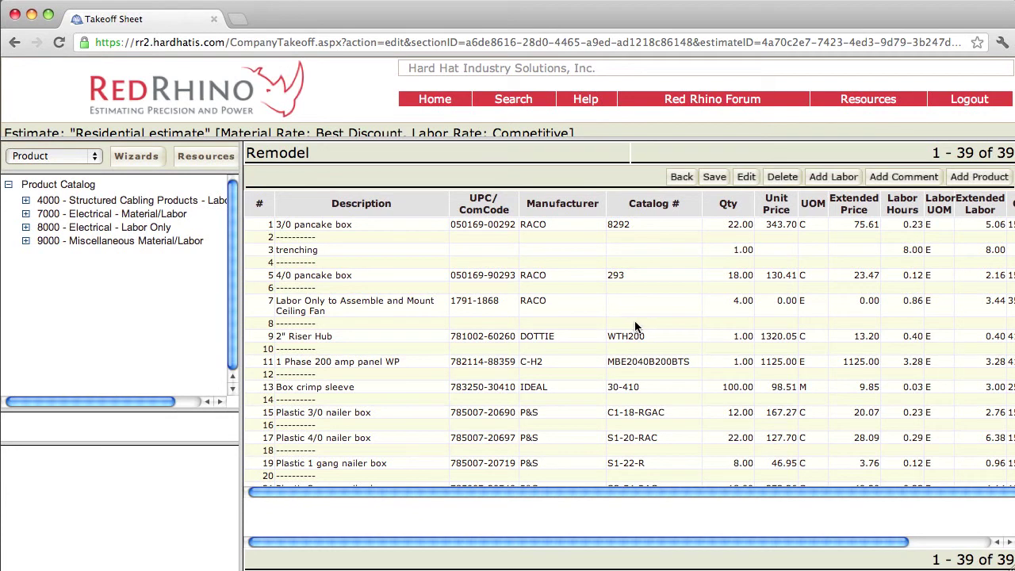
Save the Remodel take-off, return to the Residential estimate and open its recap.
left_click(714, 179)
left_click(682, 179)
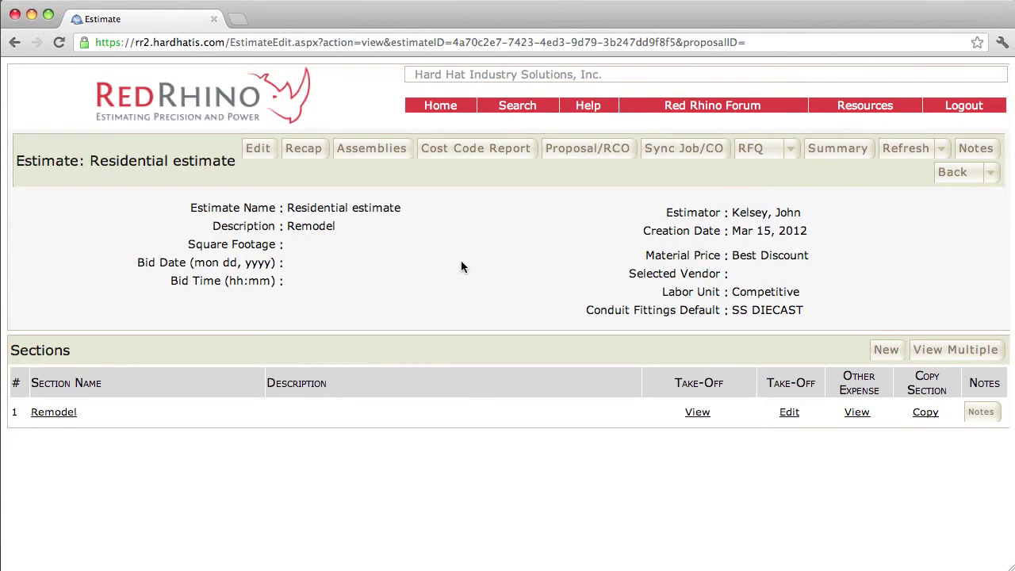
left_click(307, 153)
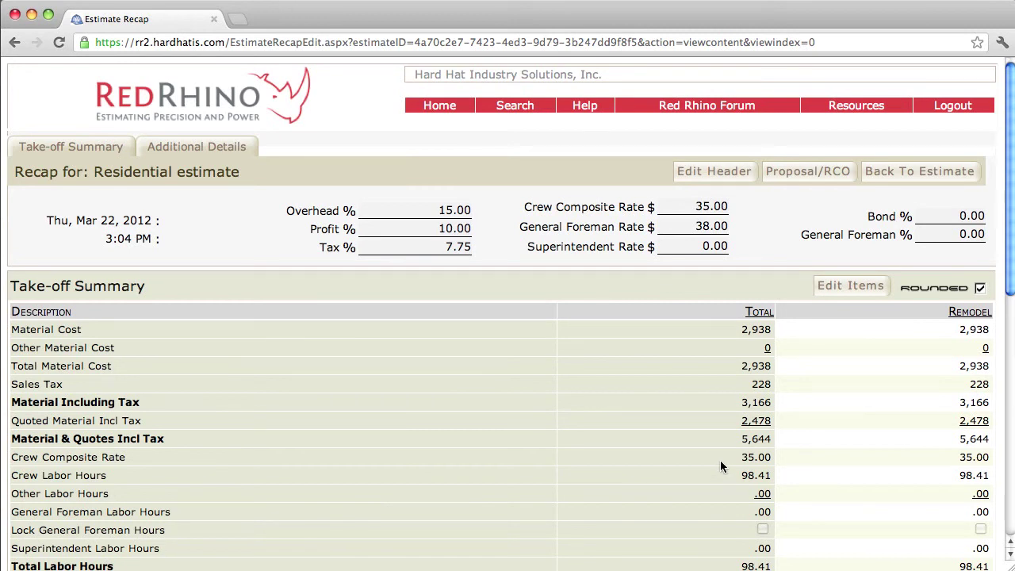
Review the take-off summary from the material costs through labor, expenses and prime cost to the overall total.
scroll(721, 461, "down", 5)
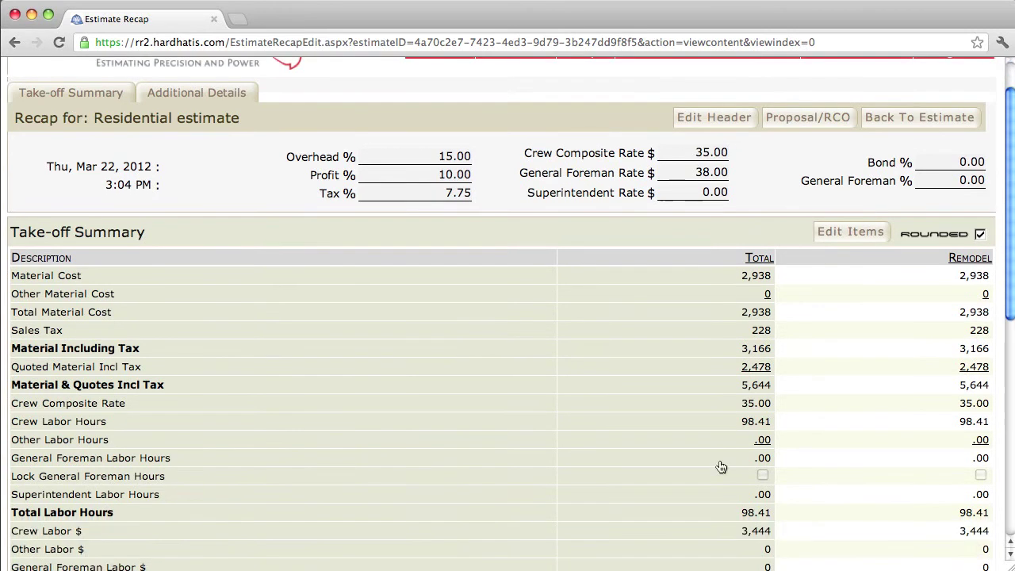
scroll(721, 467, "down", 1)
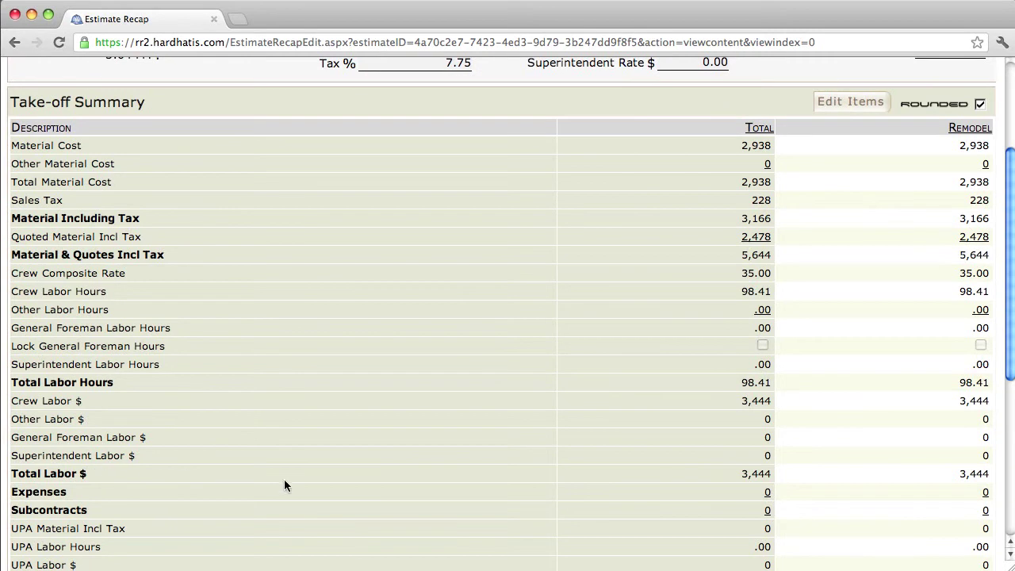
scroll(663, 462, "down", 5)
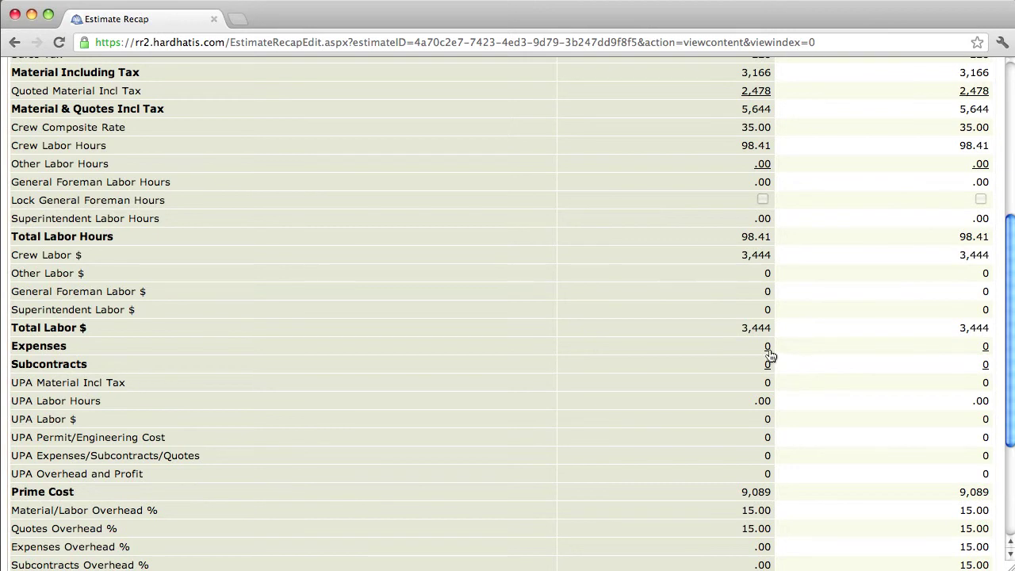
scroll(769, 356, "down", 2)
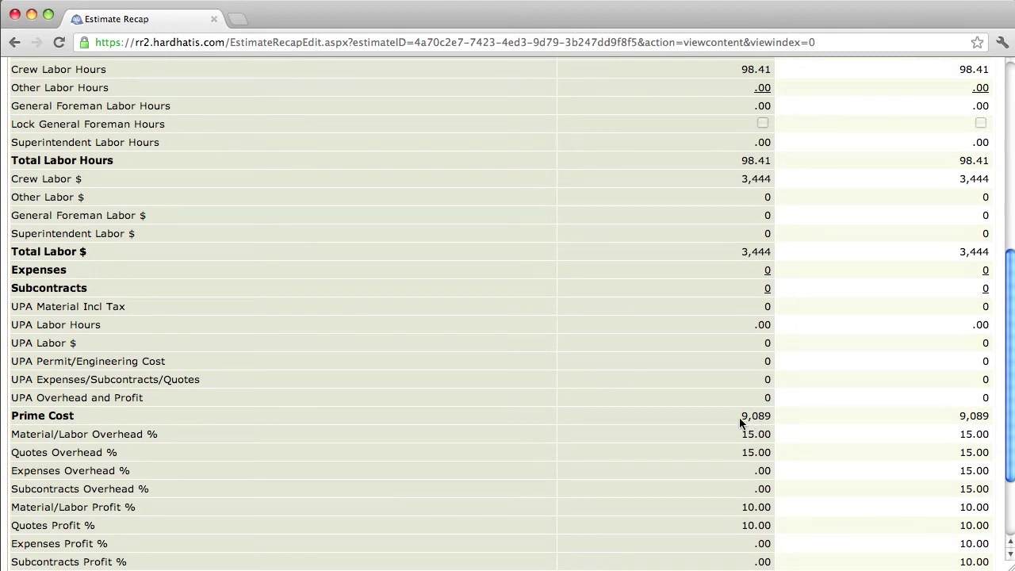
scroll(741, 422, "down", 3)
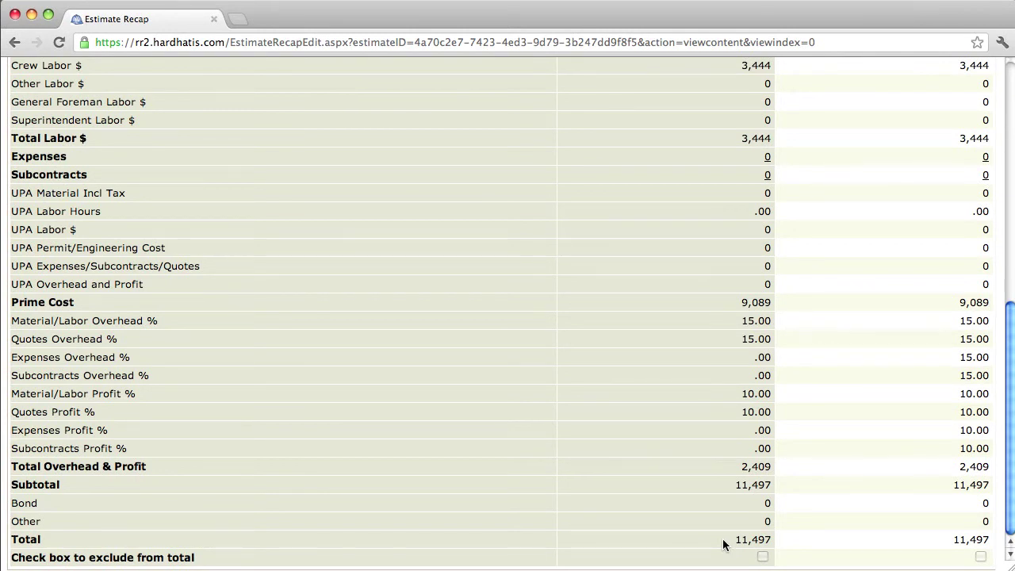
scroll(723, 544, "up", 10)
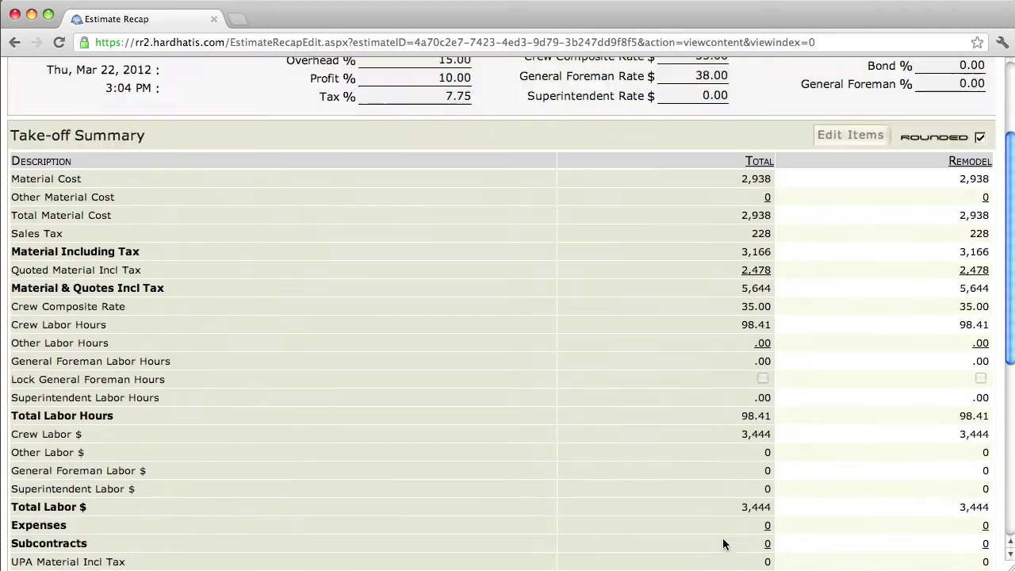
scroll(679, 381, "down", 10)
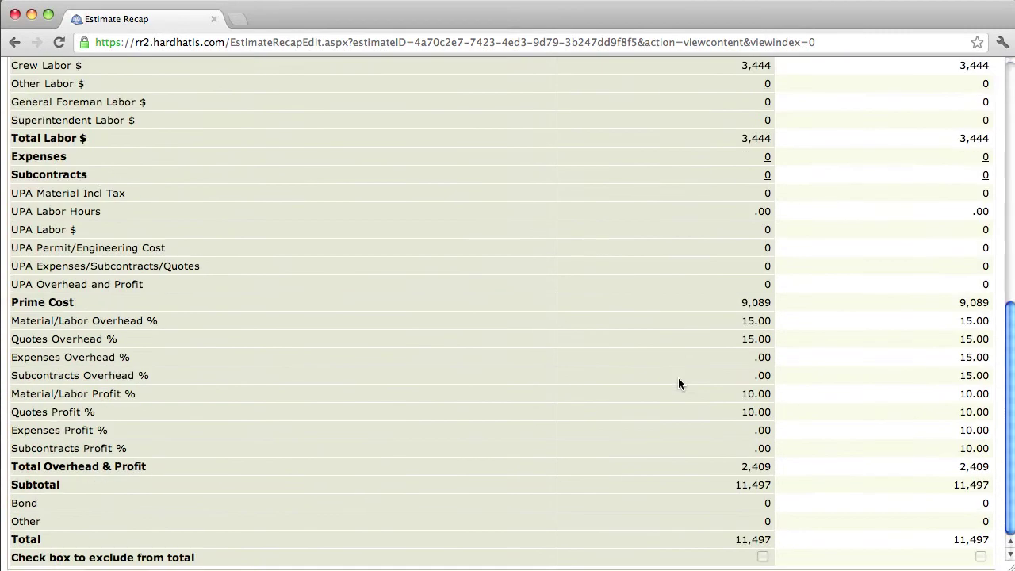
scroll(678, 384, "up", 10)
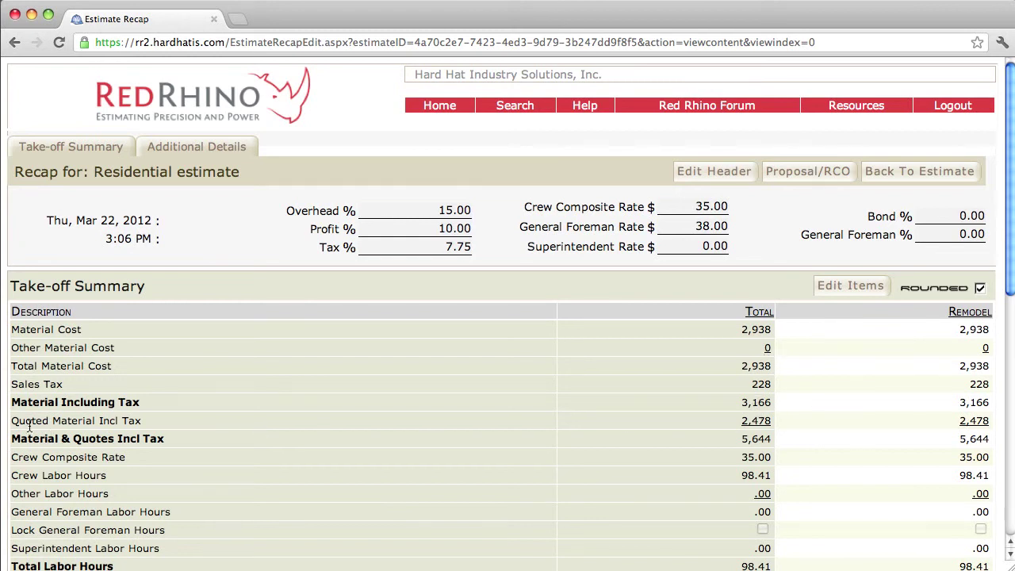
Check the quoted material amounts for the Remodel section and close the list with saving.
left_click(758, 422)
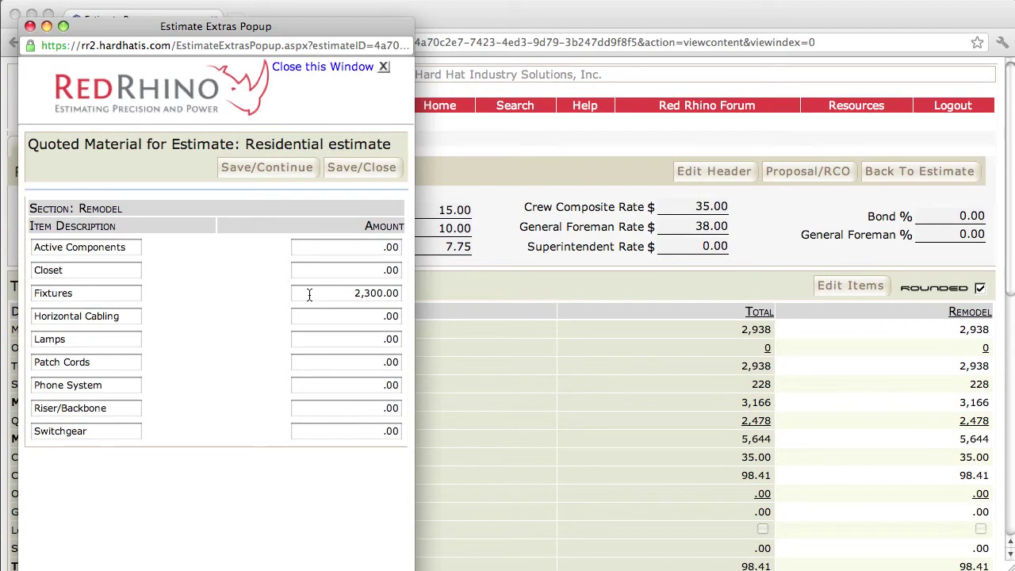
left_click(339, 168)
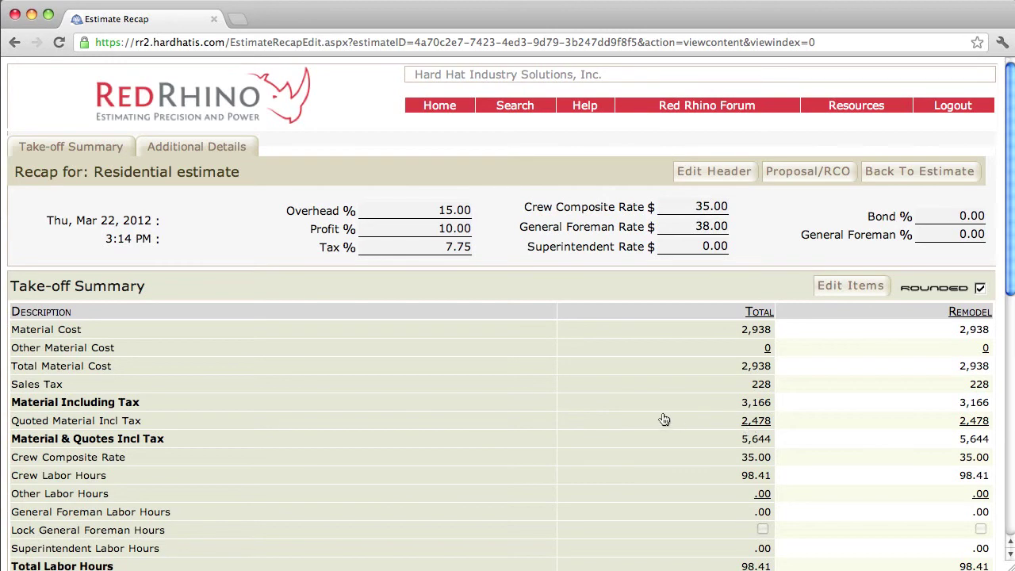
Add a Permit expense of 350 to the Remodel section and save the expenses.
scroll(666, 420, "down", 1)
scroll(665, 420, "down", 1)
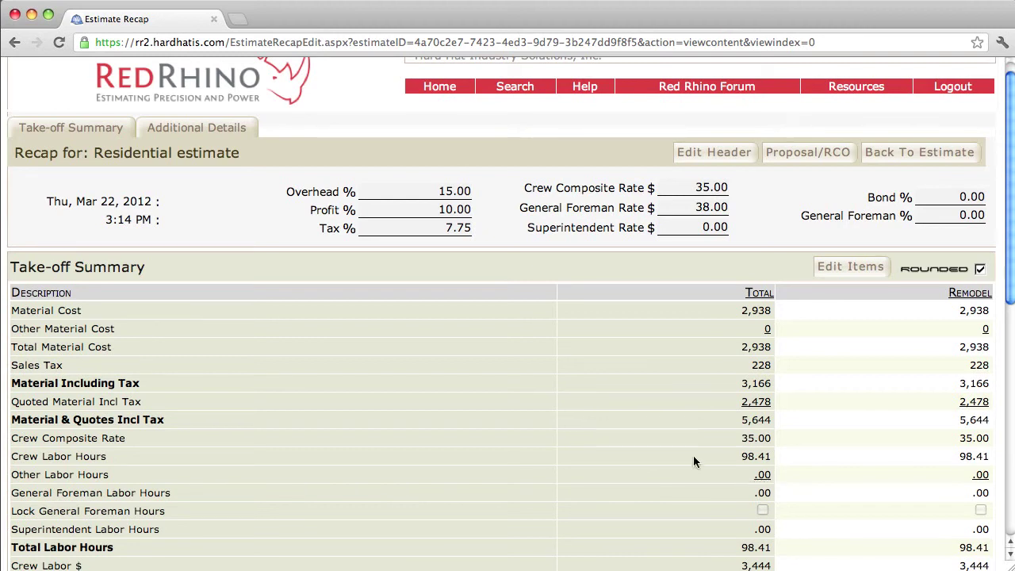
scroll(691, 457, "down", 5)
scroll(691, 456, "down", 4)
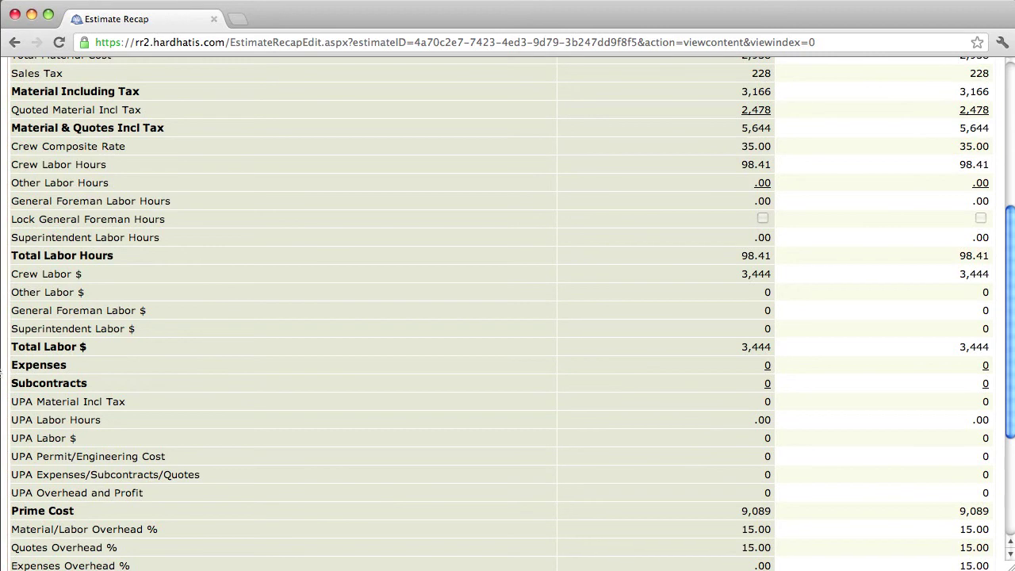
left_click(767, 366)
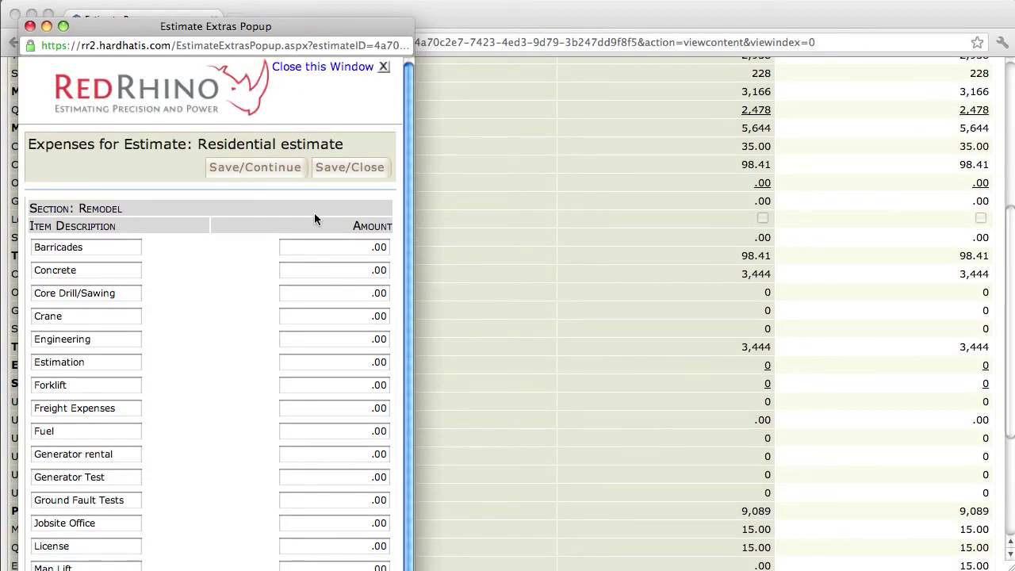
scroll(294, 258, "down", 5)
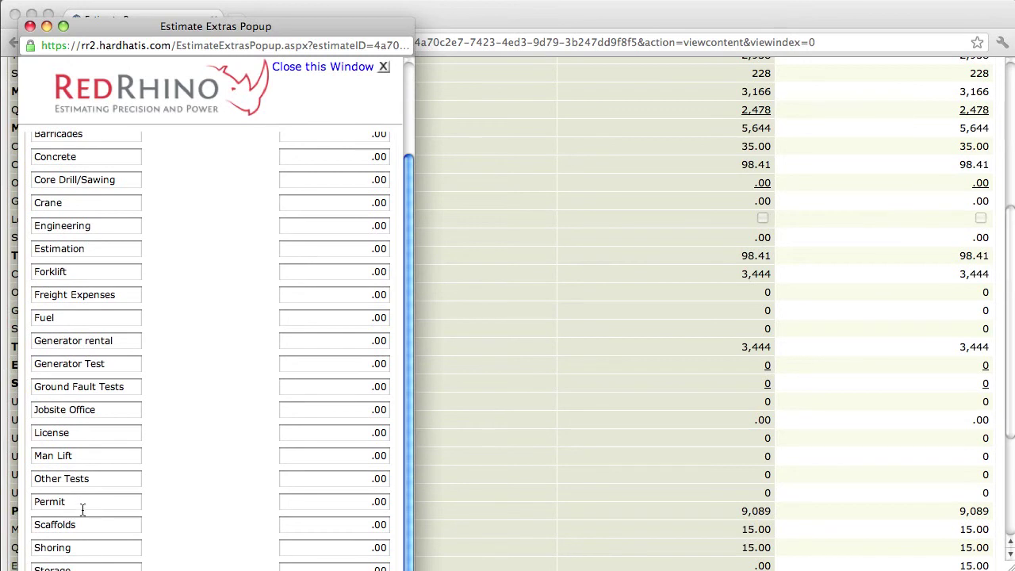
left_click(313, 503)
type("350")
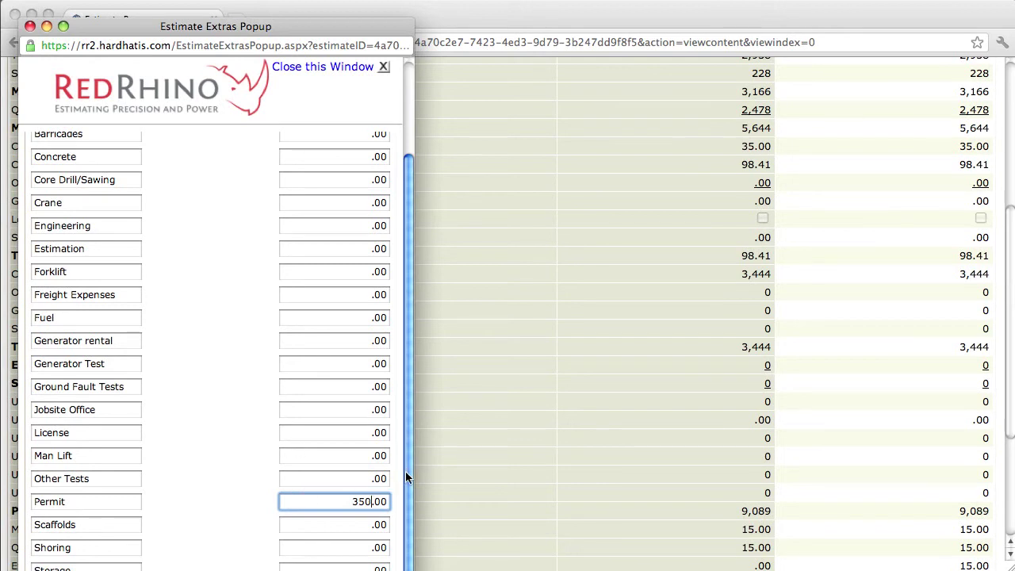
scroll(408, 476, "up", 5)
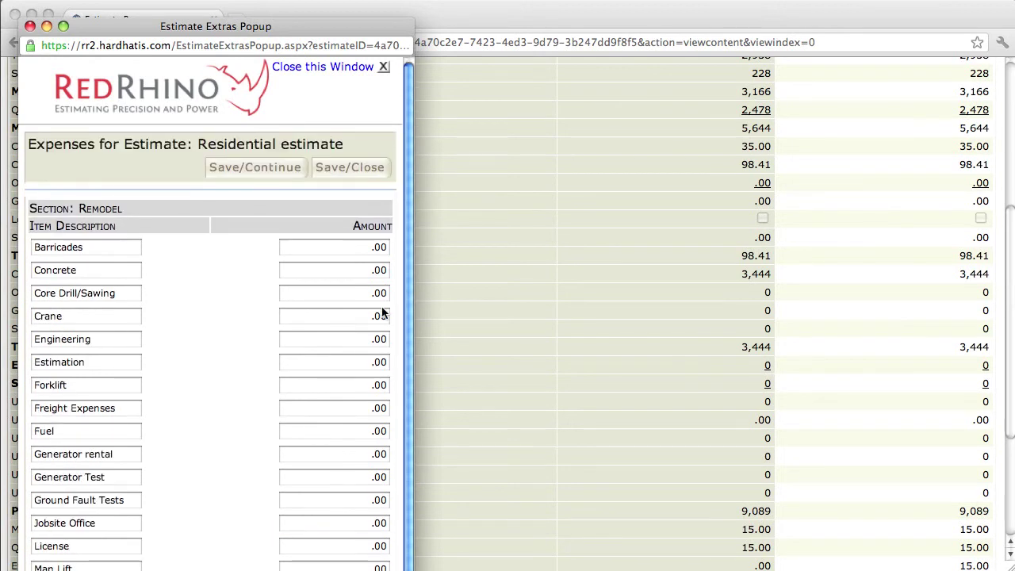
left_click(331, 167)
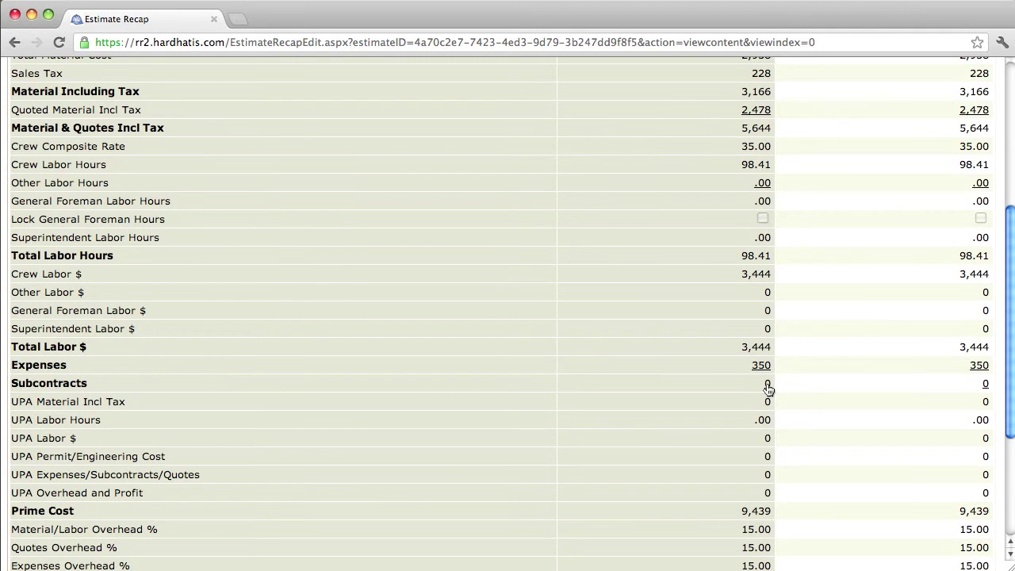
Set the recap header's overhead to 20%, tax to 8.75% and crew composite rate to $40, and save the header.
scroll(648, 381, "up", 10)
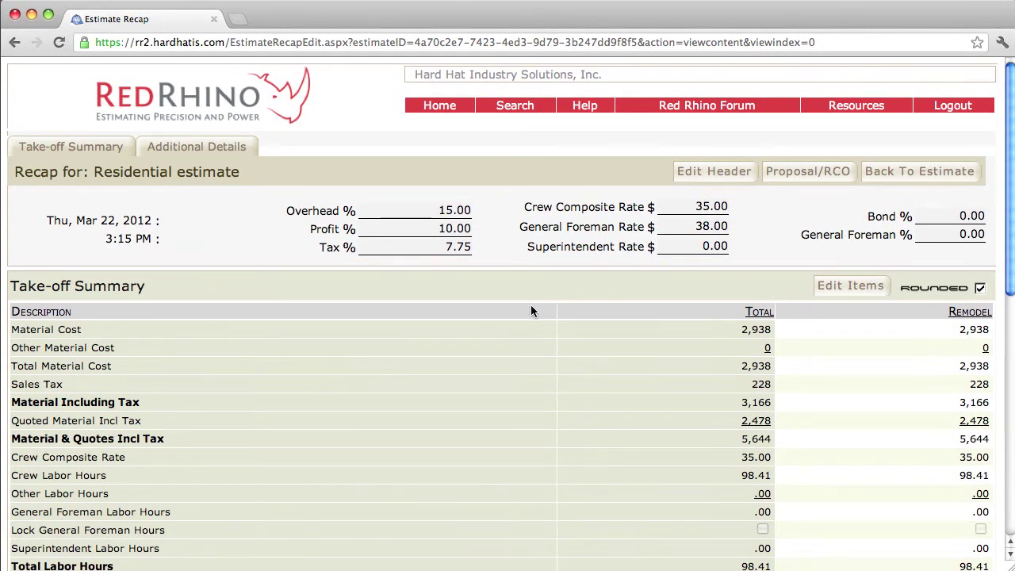
left_click(708, 170)
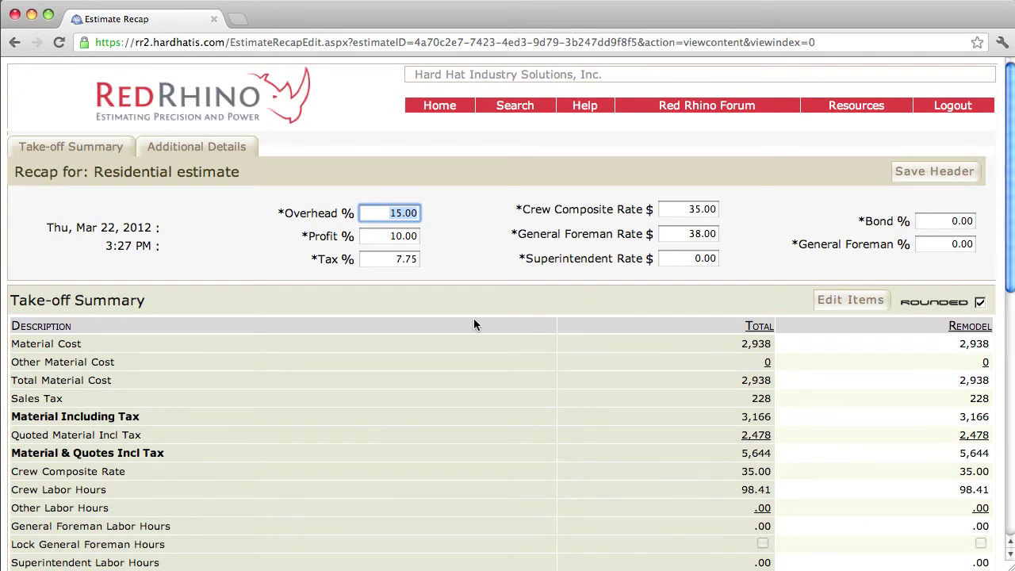
key("Down")
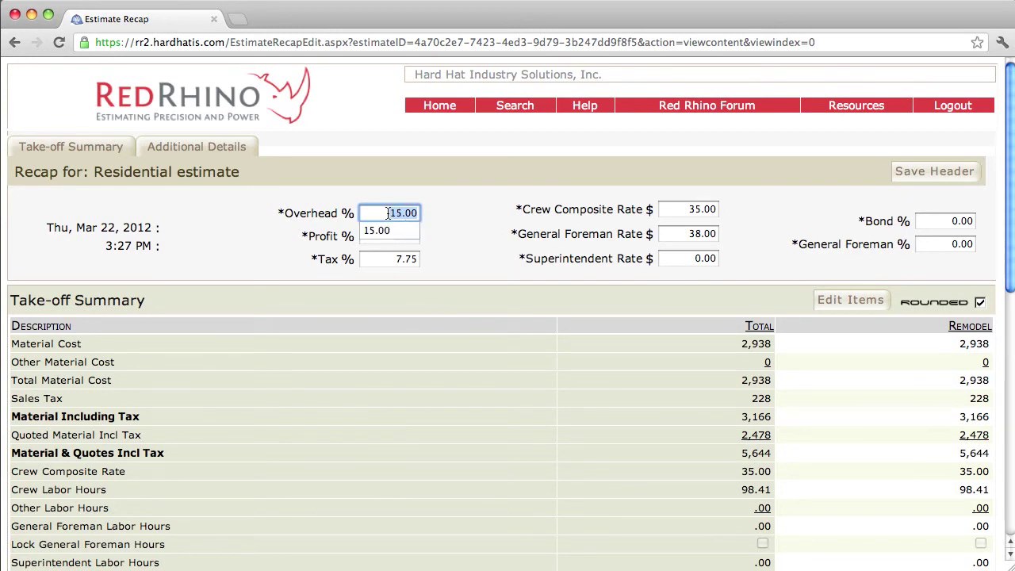
type("20")
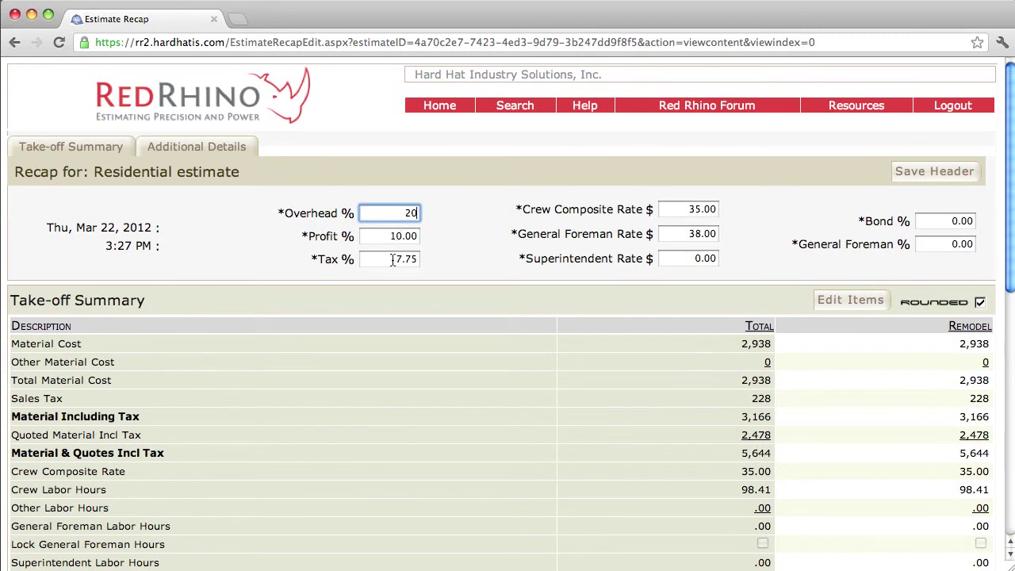
left_click(392, 260)
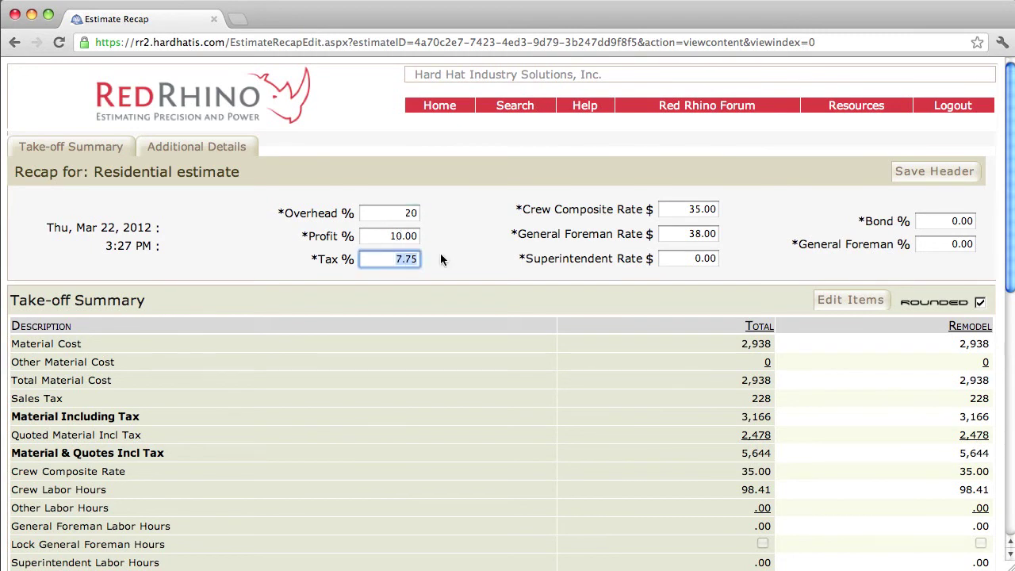
type("8.75")
left_click_drag(675, 208, 720, 209)
type("40")
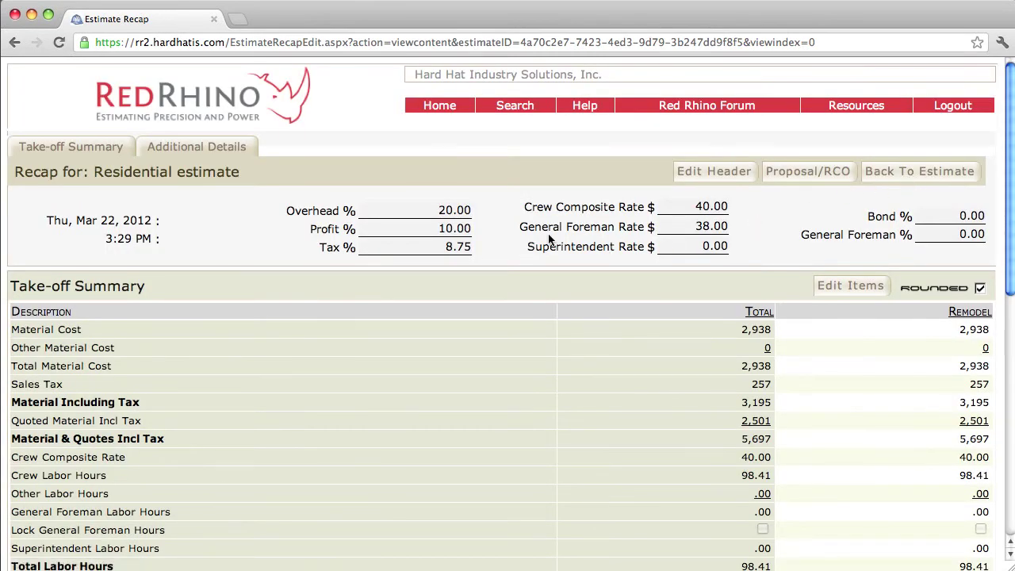
Check the overhead and profit percentages in the recap header and the recalculated take-off summary.
left_click_drag(1009, 203, 1009, 80)
left_click_drag(436, 211, 482, 213)
left_click_drag(442, 230, 477, 229)
left_click(455, 228)
double_click(445, 229)
scroll(278, 301, "down", 4)
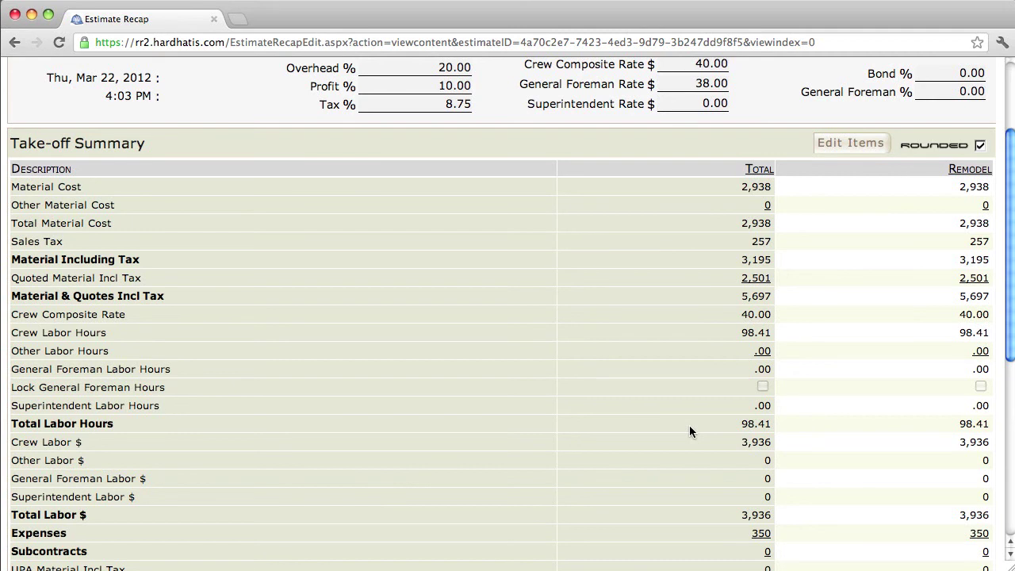
scroll(689, 426, "up", 5)
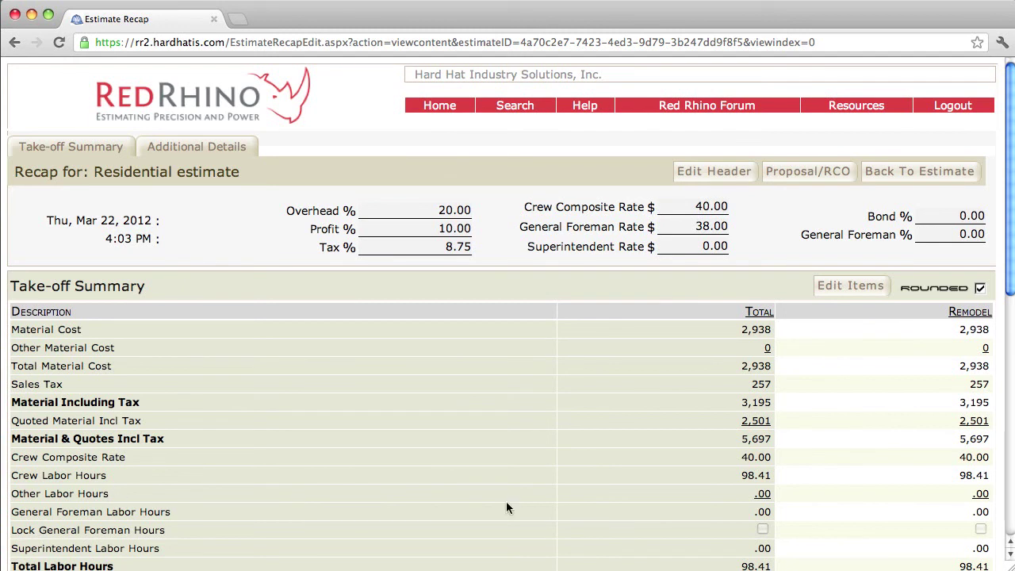
Open the additional labor of the Remodel section and set the Fixtures Hours hourly rate to 40.
left_click(765, 494)
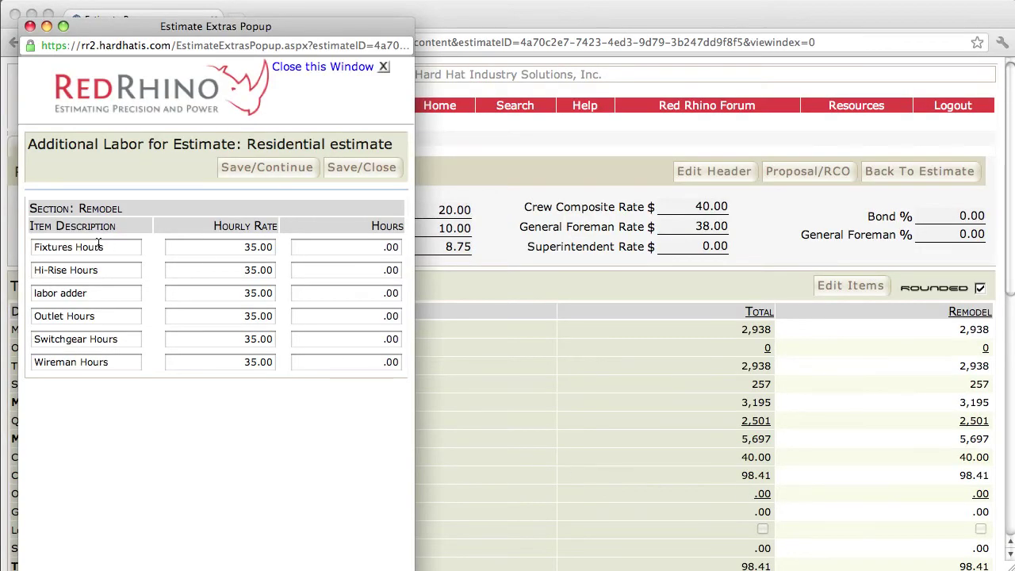
left_click(242, 247)
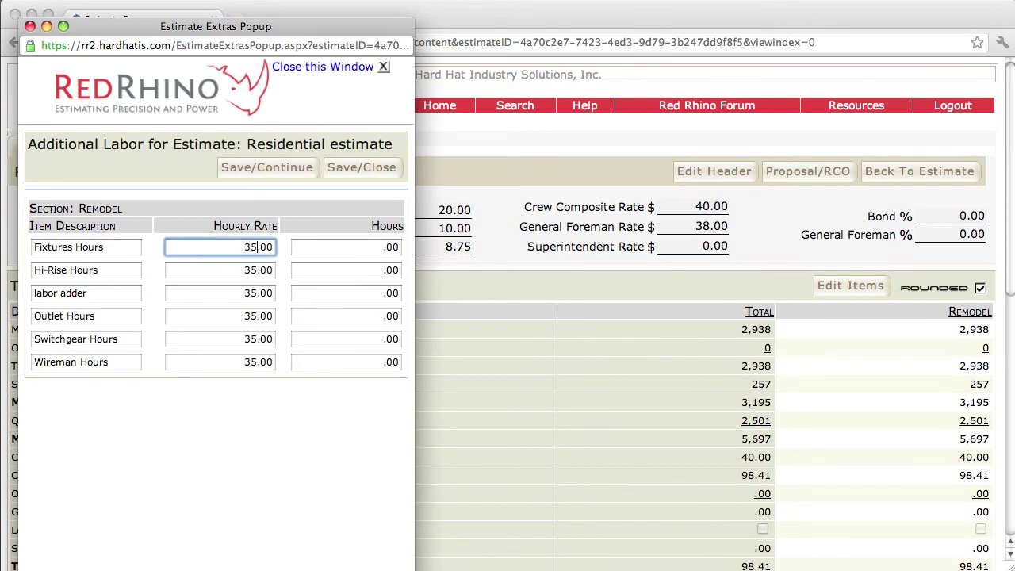
key("BackSpace")
key("BackSpace")
type("40")
Rename the Fixtures Hours item to "labor adder", enter 16 hours for it, save, and check the updated summary.
left_click_drag(103, 247, 35, 244)
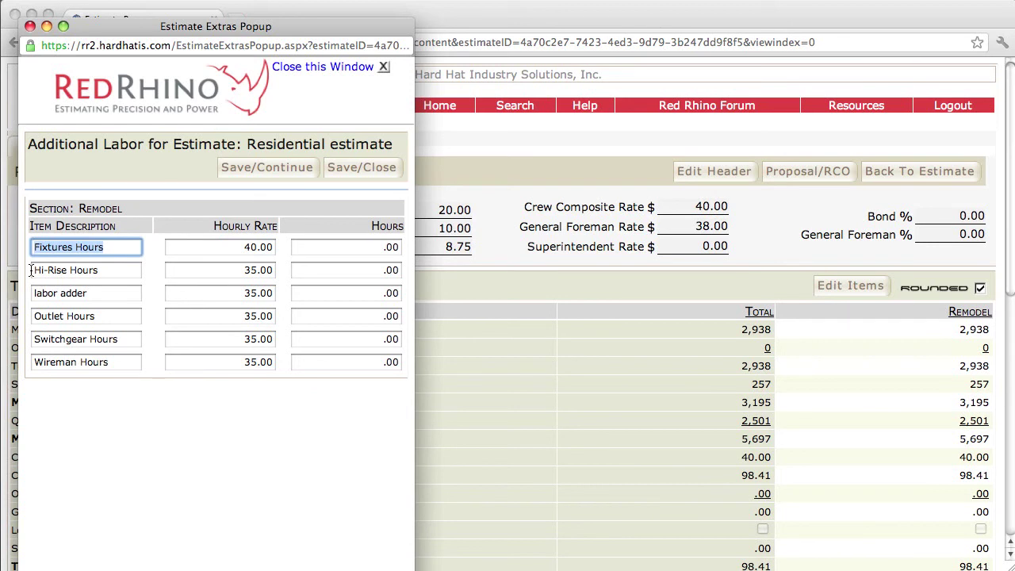
type("lab")
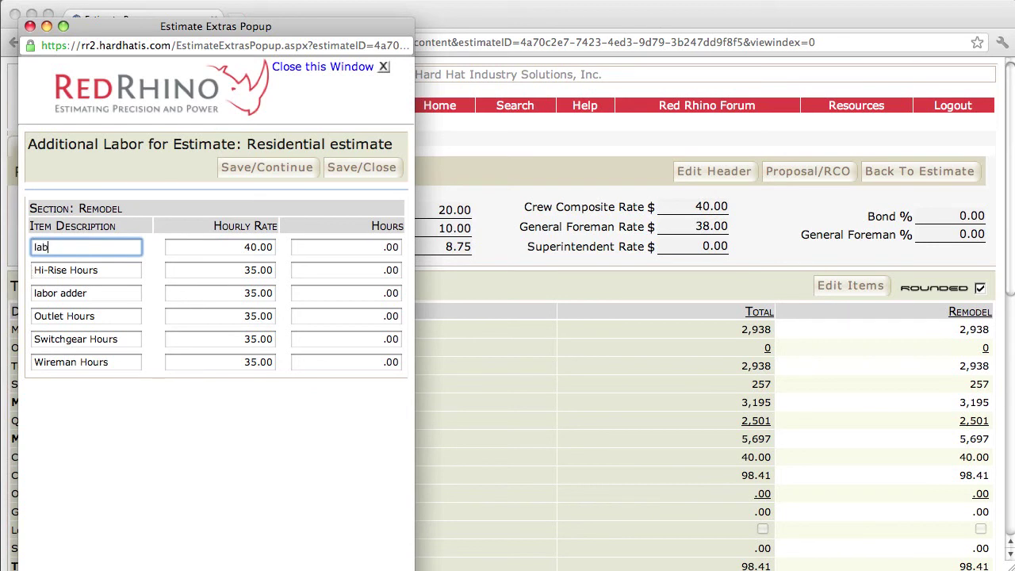
type("or adder")
left_click(362, 251)
type("16")
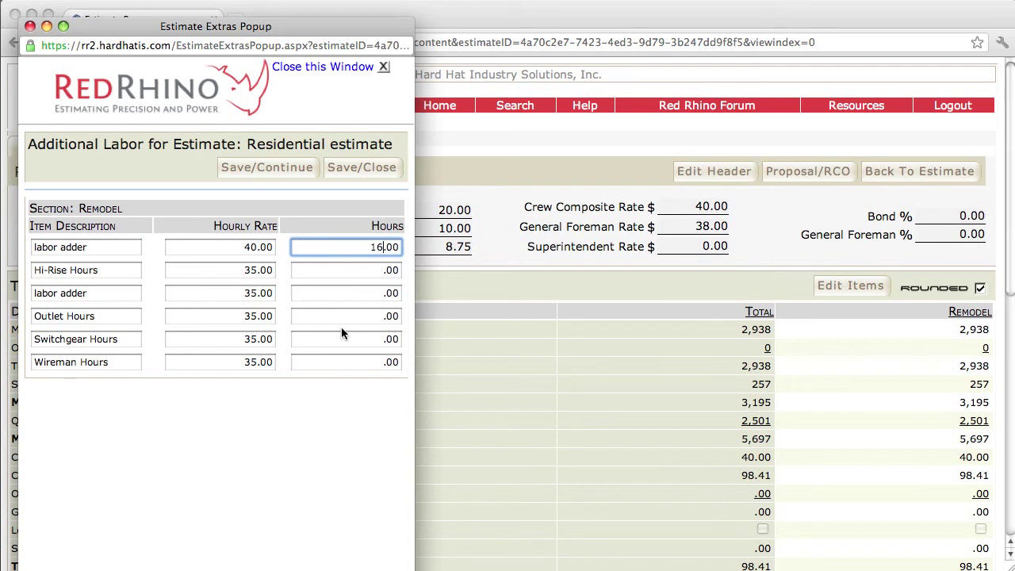
left_click(363, 174)
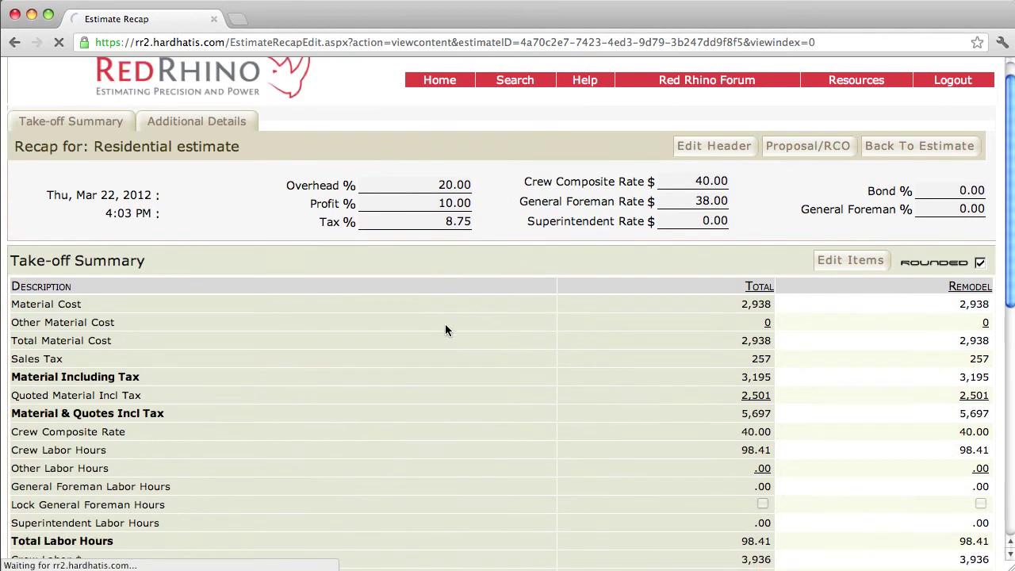
scroll(446, 330, "down", 5)
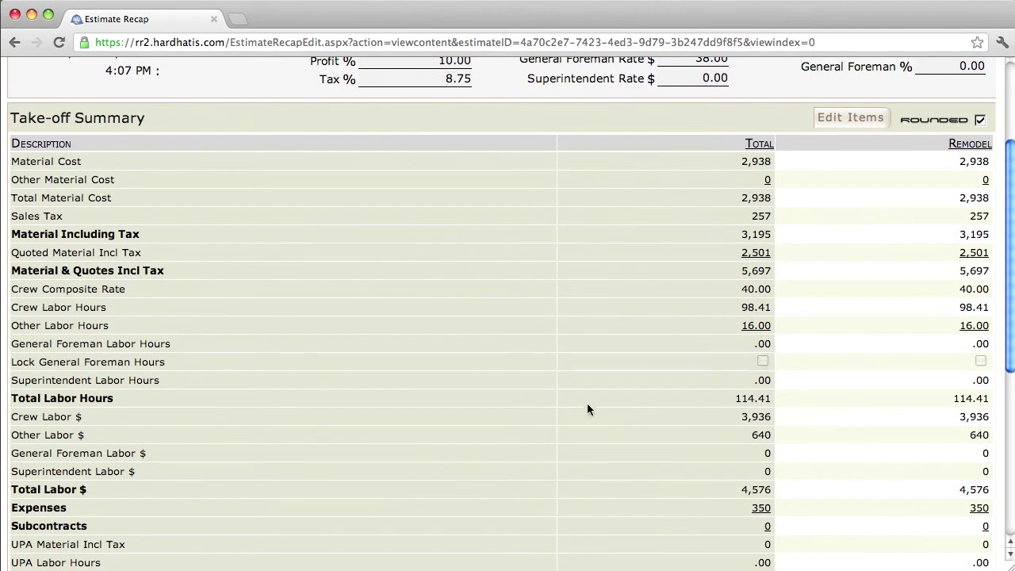
scroll(587, 403, "up", 5)
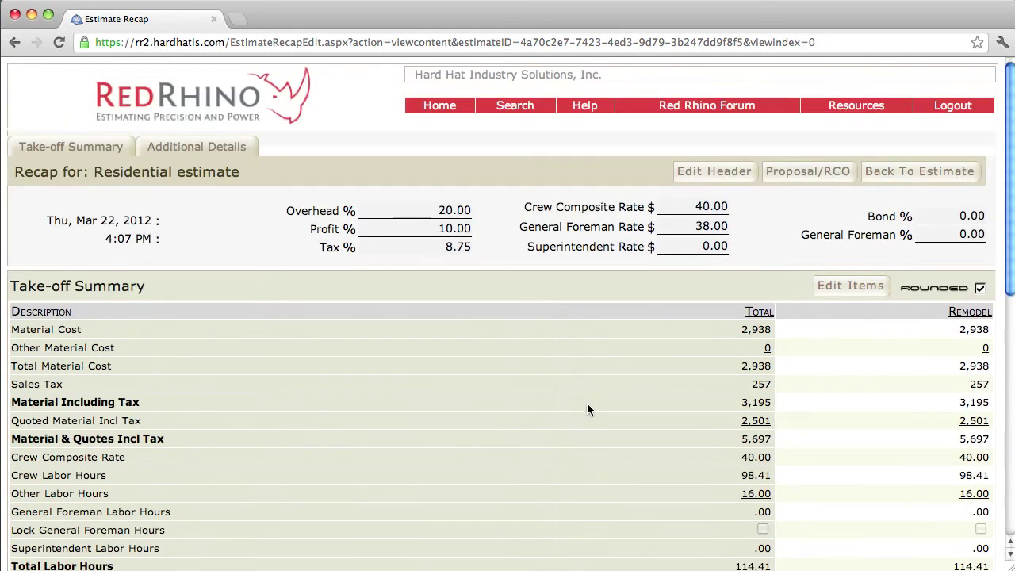
Review the take-off summary from the material and labor costs through prime cost, overhead and profit down to the total.
scroll(587, 404, "down", 3)
scroll(1012, 290, "down", 2)
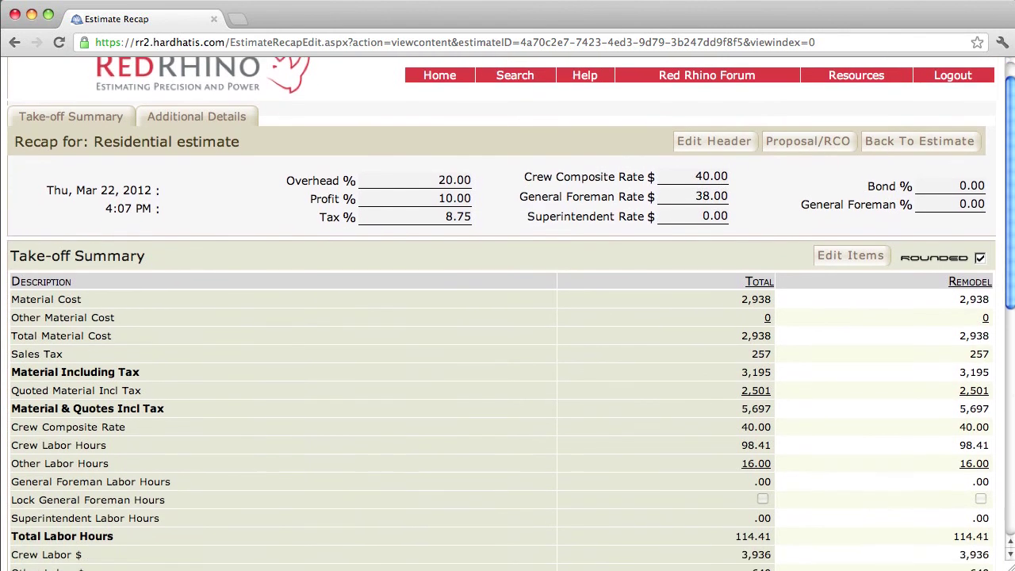
left_click_drag(1012, 290, 1003, 482)
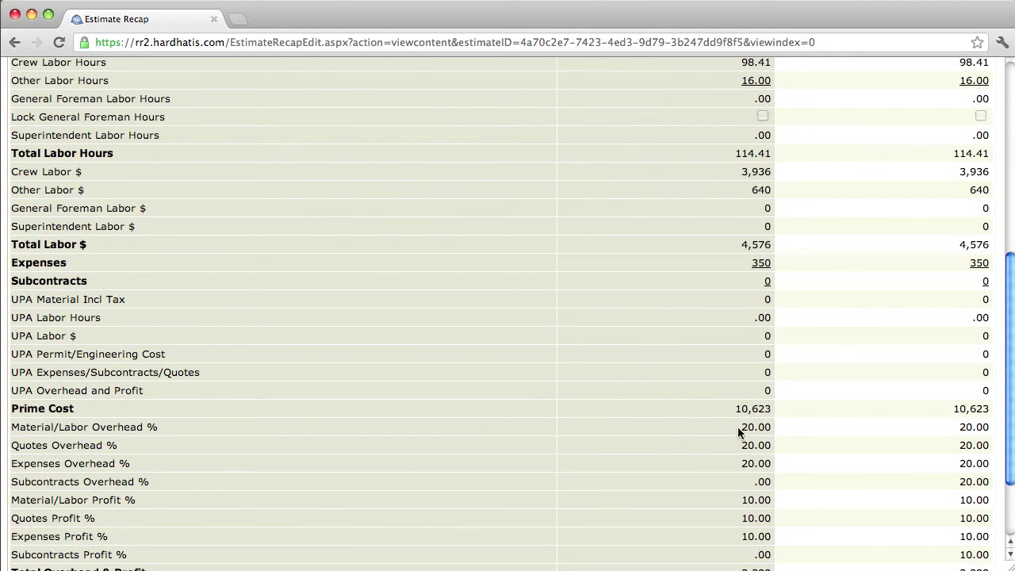
left_click_drag(1012, 428, 1012, 477)
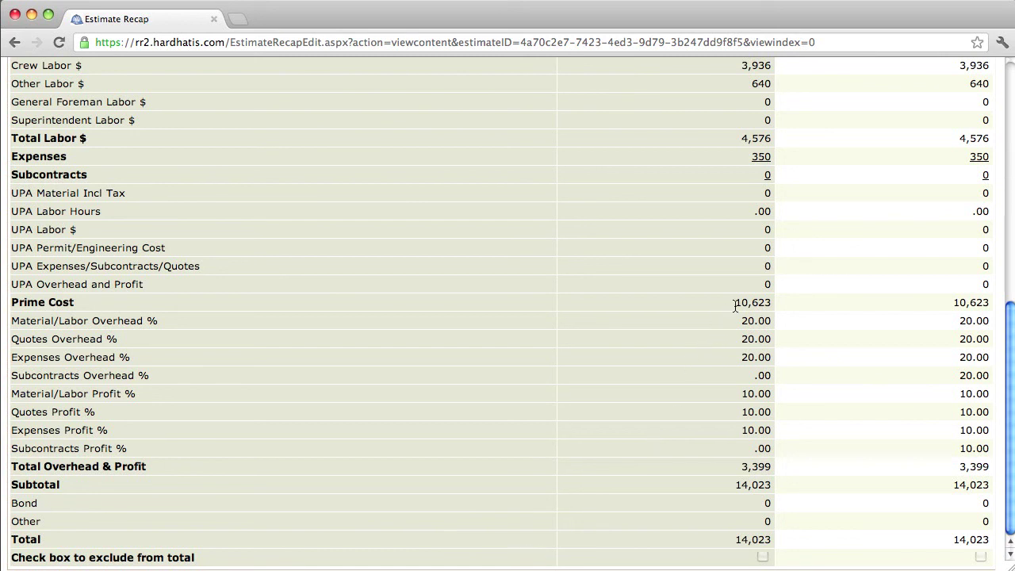
left_click_drag(735, 303, 767, 305)
left_click(668, 437)
scroll(640, 442, "up", 5)
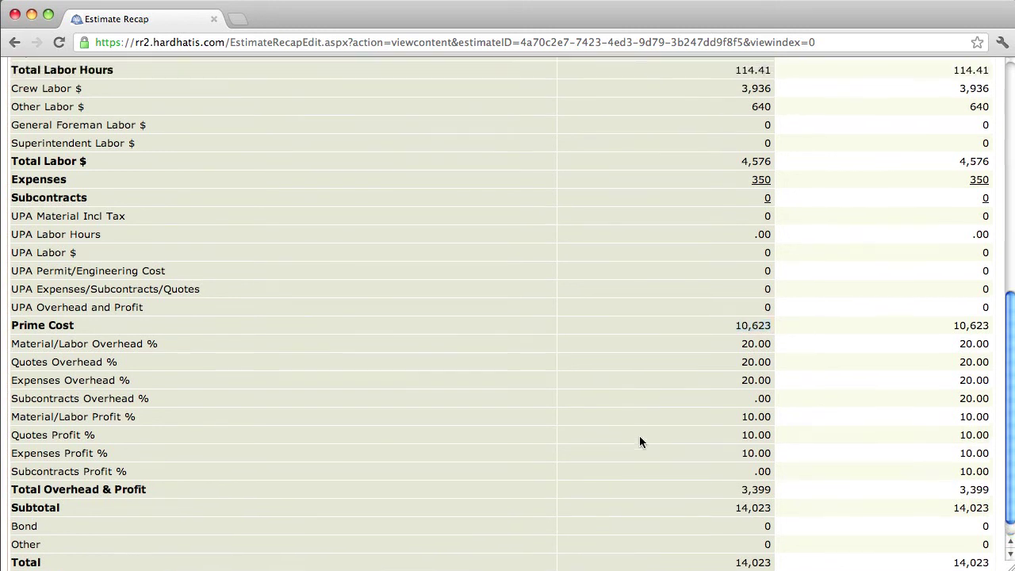
scroll(640, 442, "up", 1)
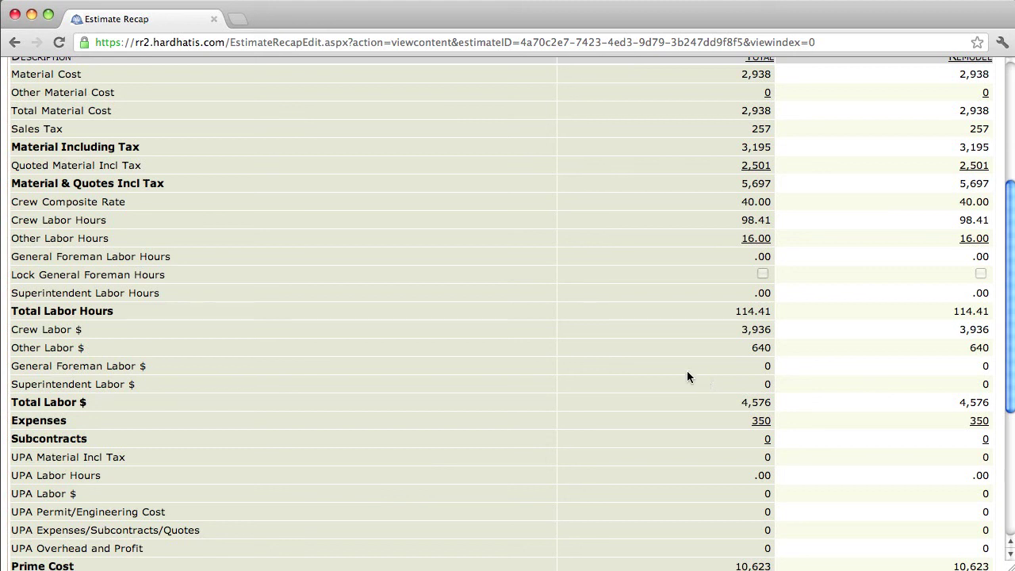
scroll(686, 376, "down", 5)
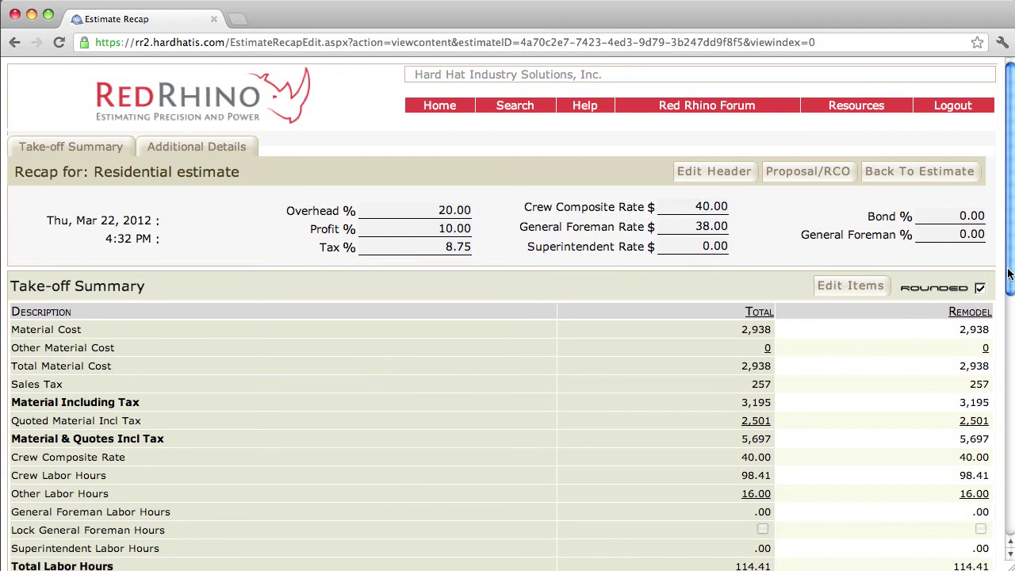
scroll(1006, 284, "down", 2)
left_click_drag(1007, 318, 1004, 519)
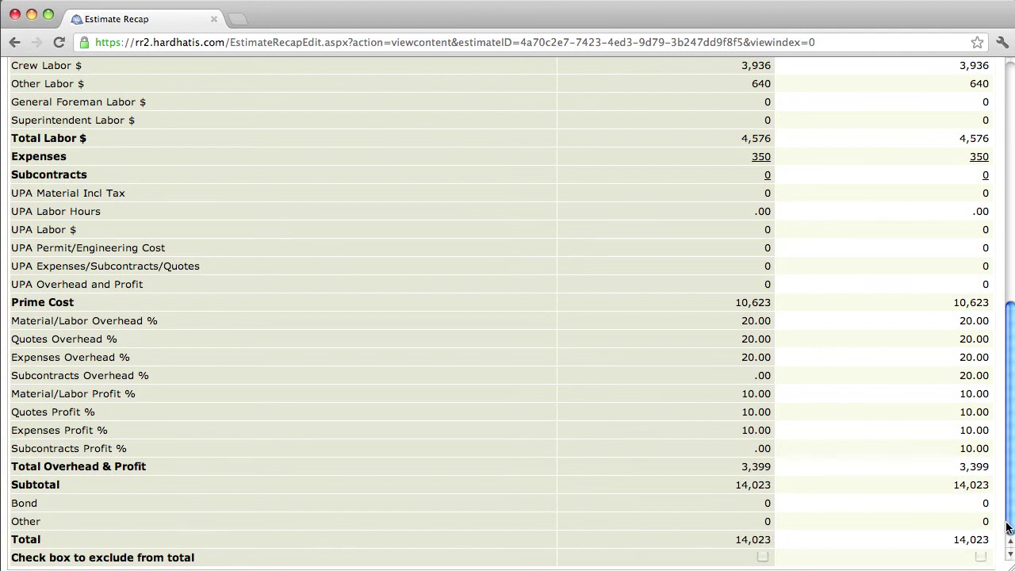
Set the recap header's profit to 9%, save the header, and check the recalculated profit rows and total in the take-off summary.
scroll(1005, 479, "up", 10)
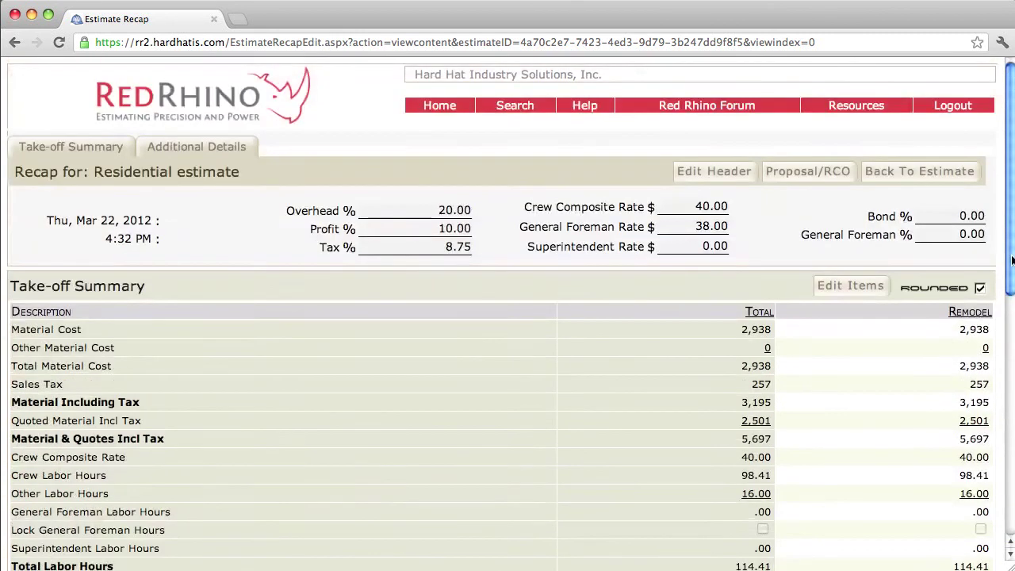
left_click(723, 173)
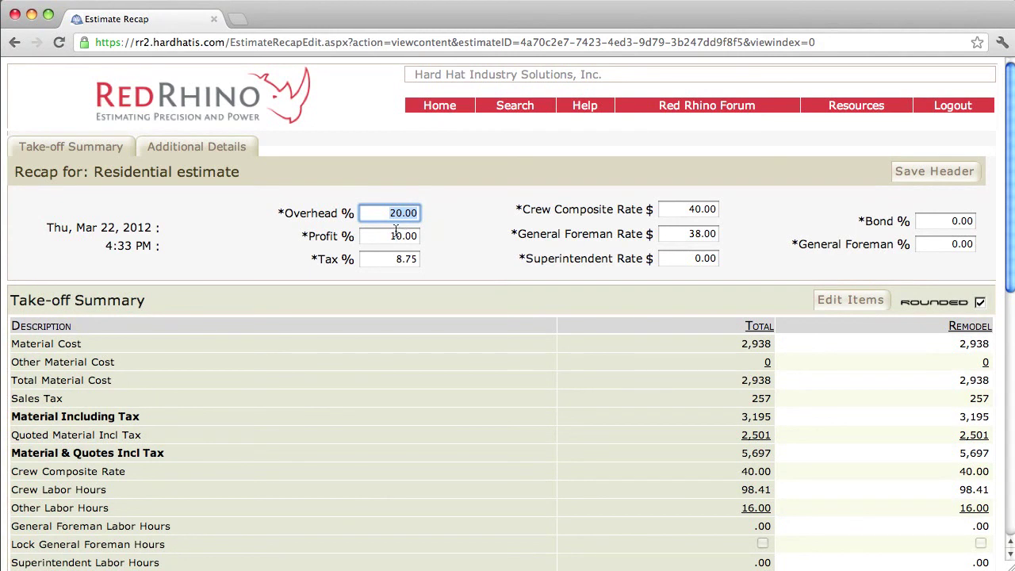
left_click_drag(392, 235, 421, 236)
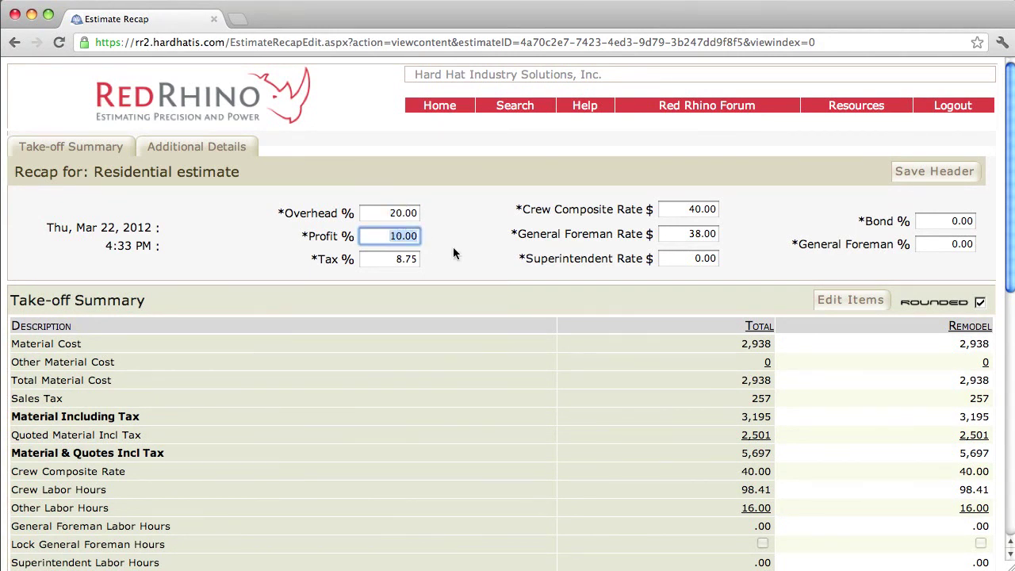
type("9")
left_click(921, 176)
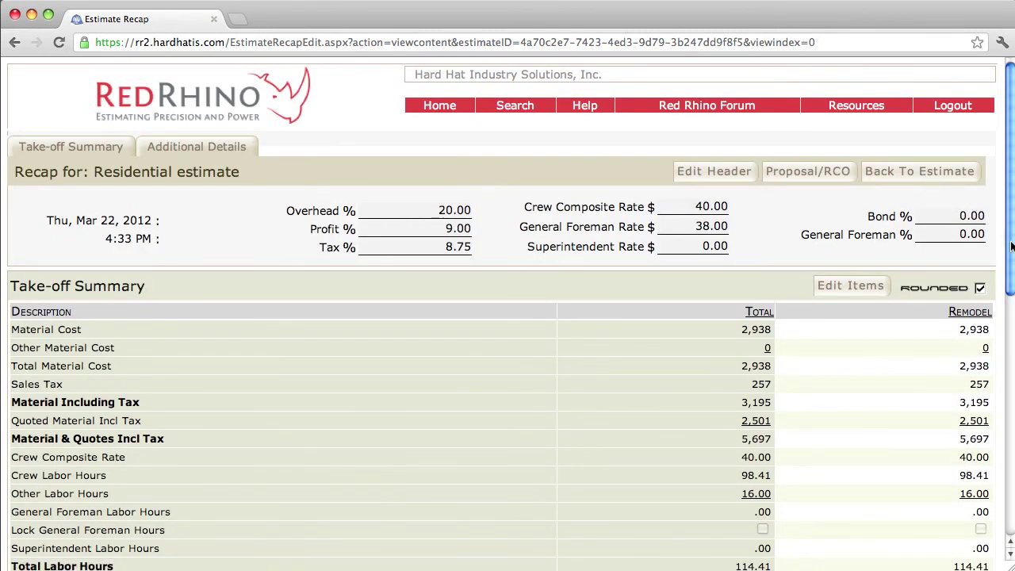
scroll(1009, 242, "down", 10)
scroll(508, 315, "down", 2)
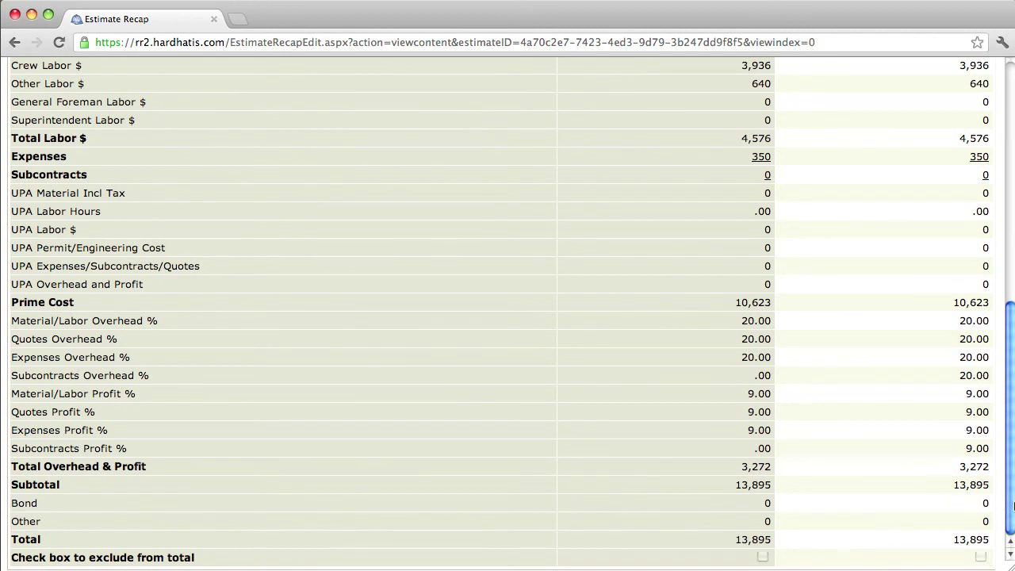
scroll(1013, 506, "up", 10)
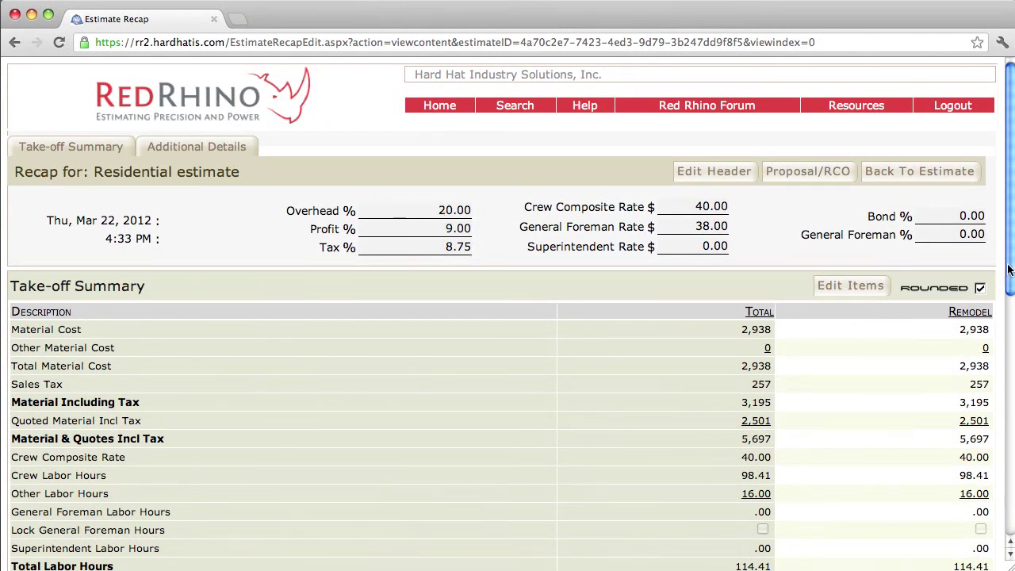
scroll(1008, 269, "down", 10)
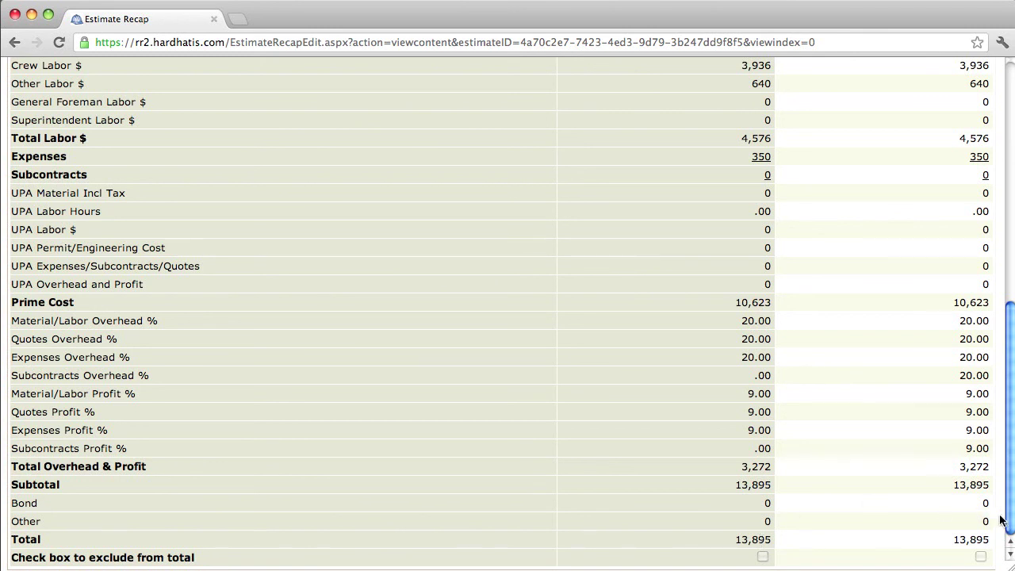
scroll(1011, 524, "up", 15)
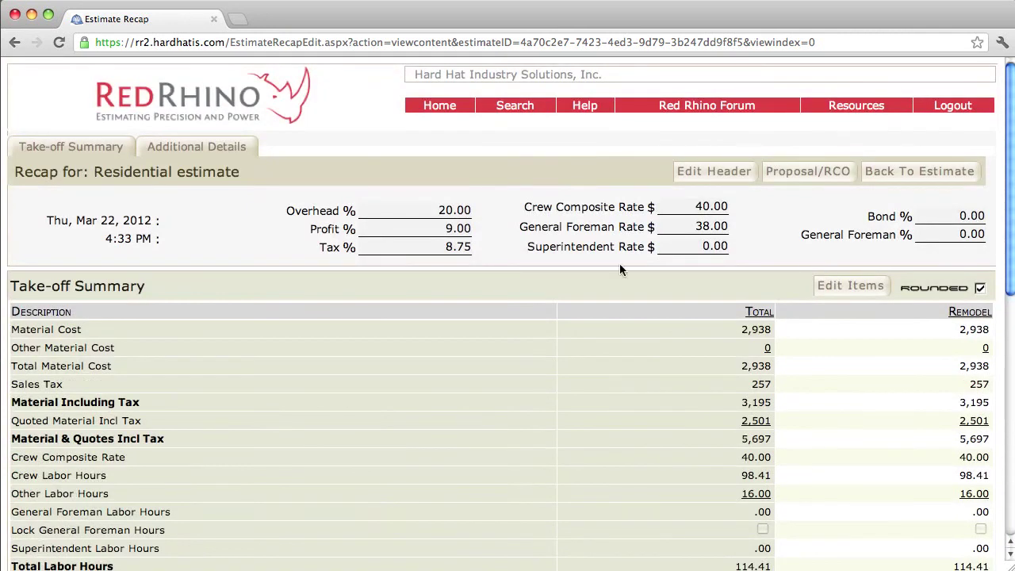